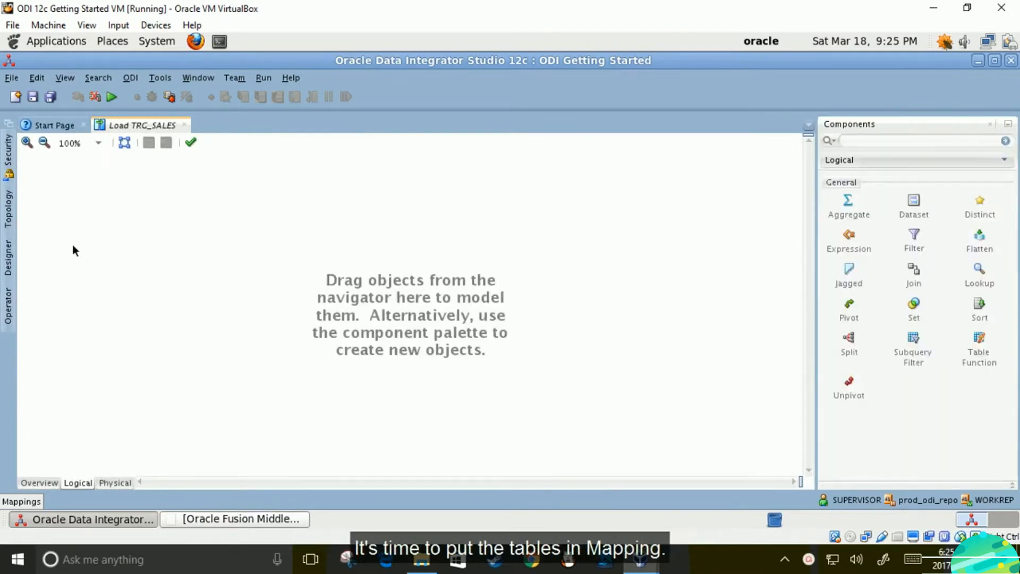
Add the TRG_SALES datastore from the Sales Administration model to the mapping as the target table.
left_click(8, 258)
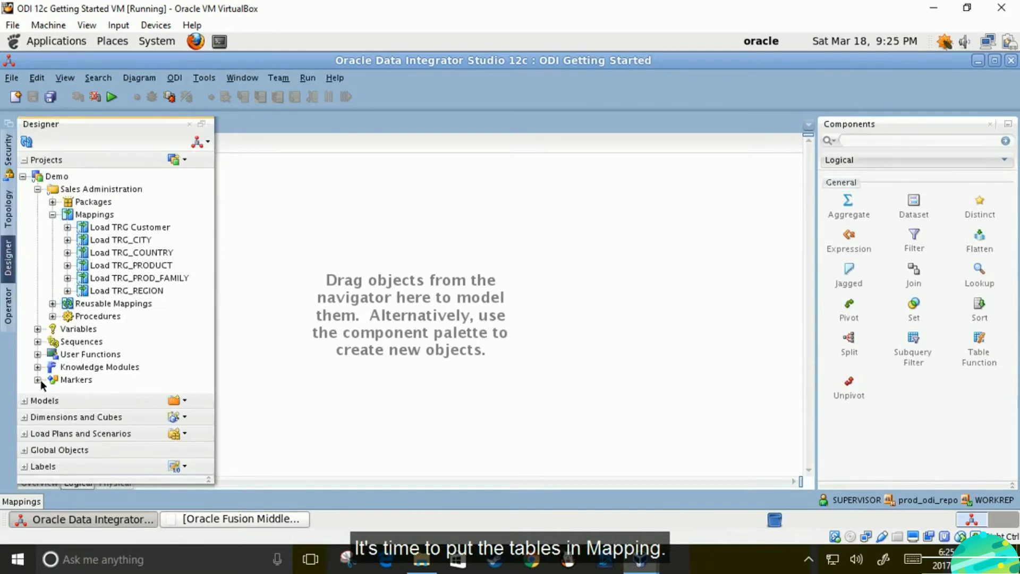
left_click(24, 401)
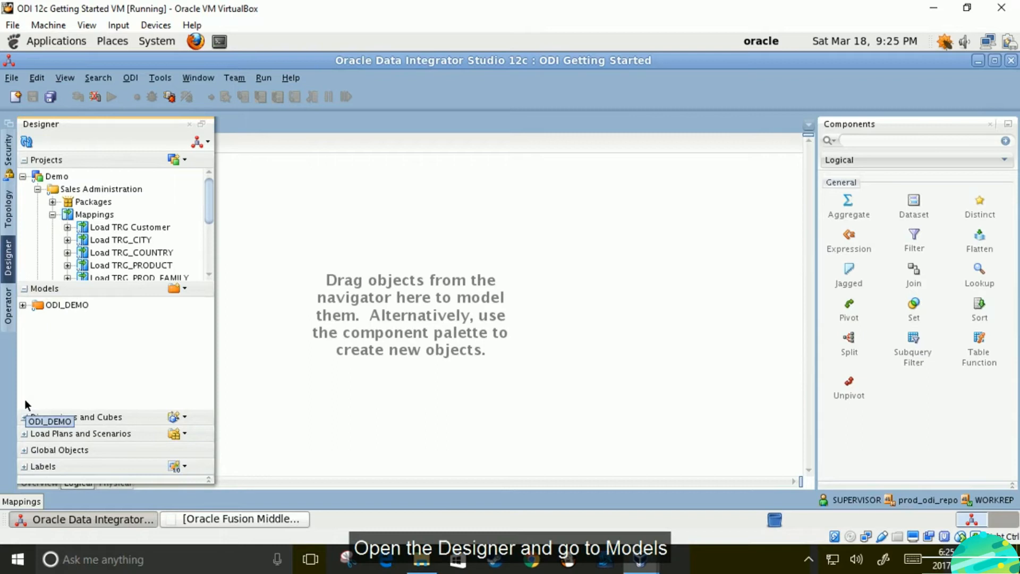
left_click(22, 305)
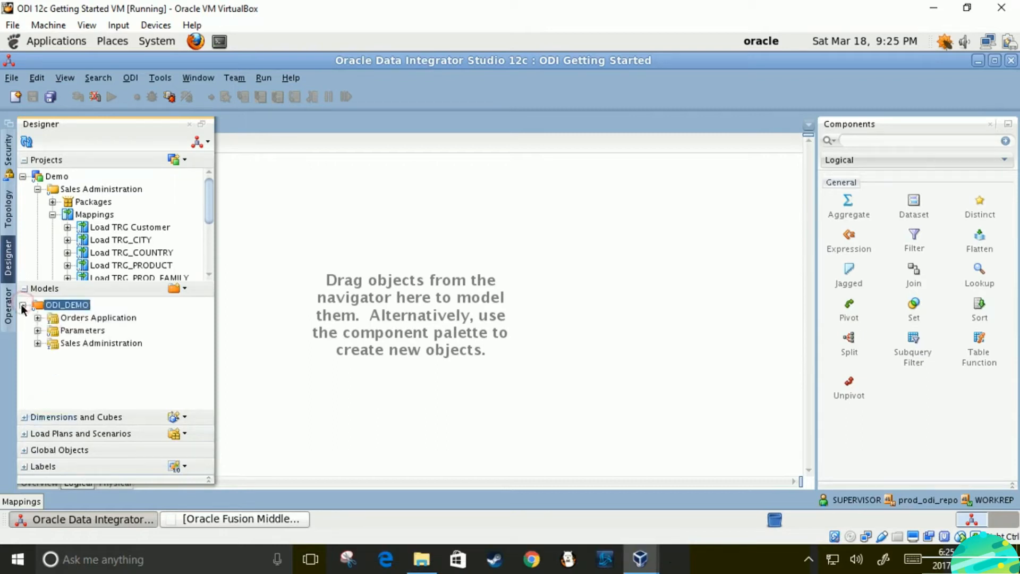
left_click(37, 342)
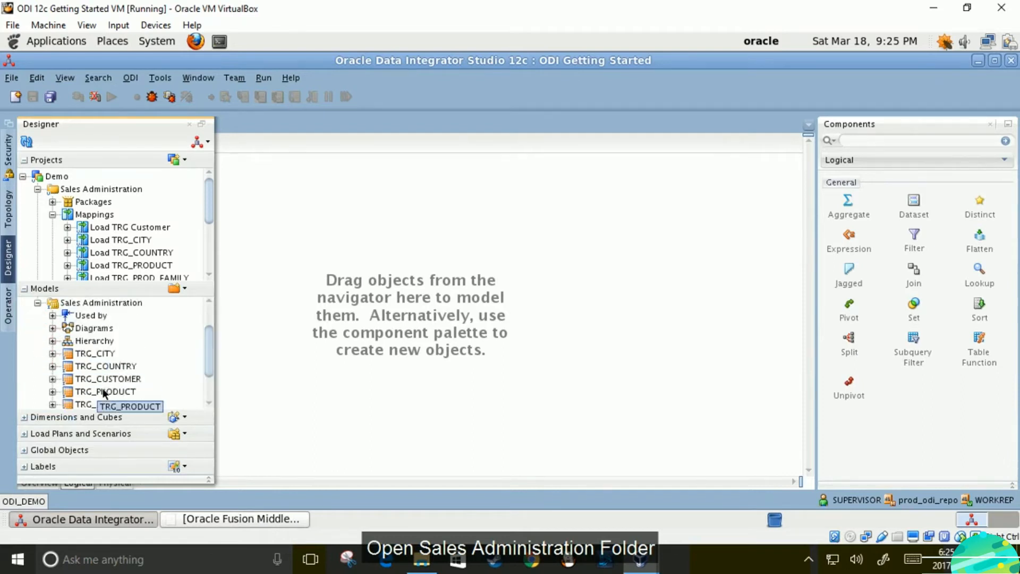
left_click_drag(209, 359, 210, 384)
left_click_drag(107, 384, 454, 291)
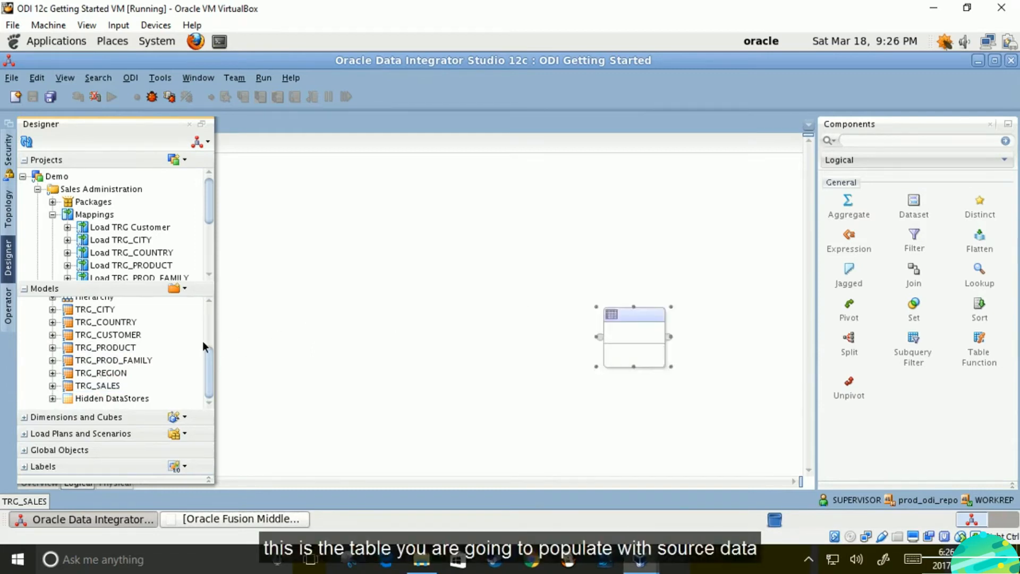
Add the SRC_ORDERS and SRC_ORDER_LINES datastores from the Orders Application model to the mapping, with SRC_ORDER_LINES placed below SRC_ORDERS.
scroll(199, 324, "up", 2)
scroll(199, 324, "up", 2)
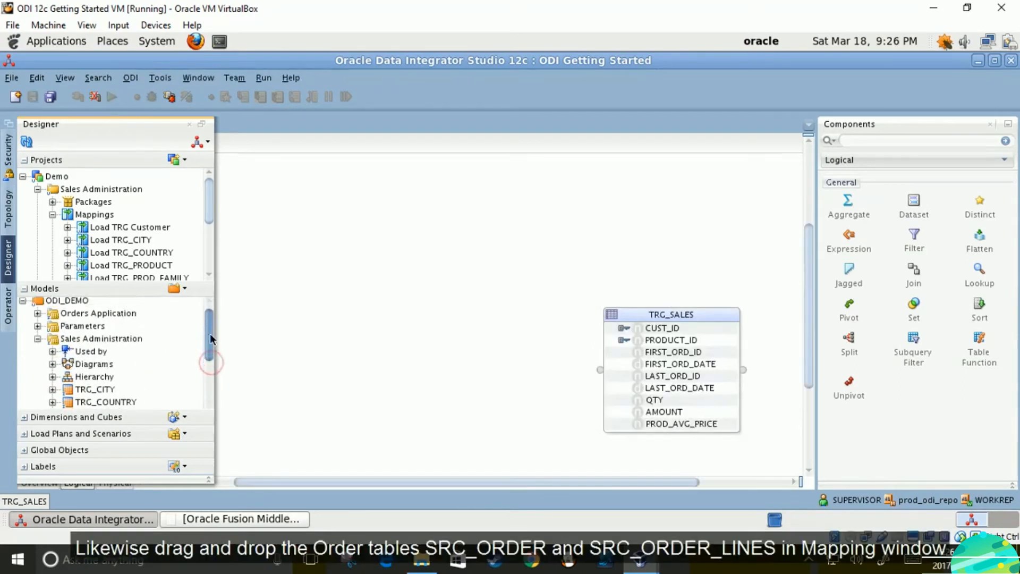
left_click(37, 317)
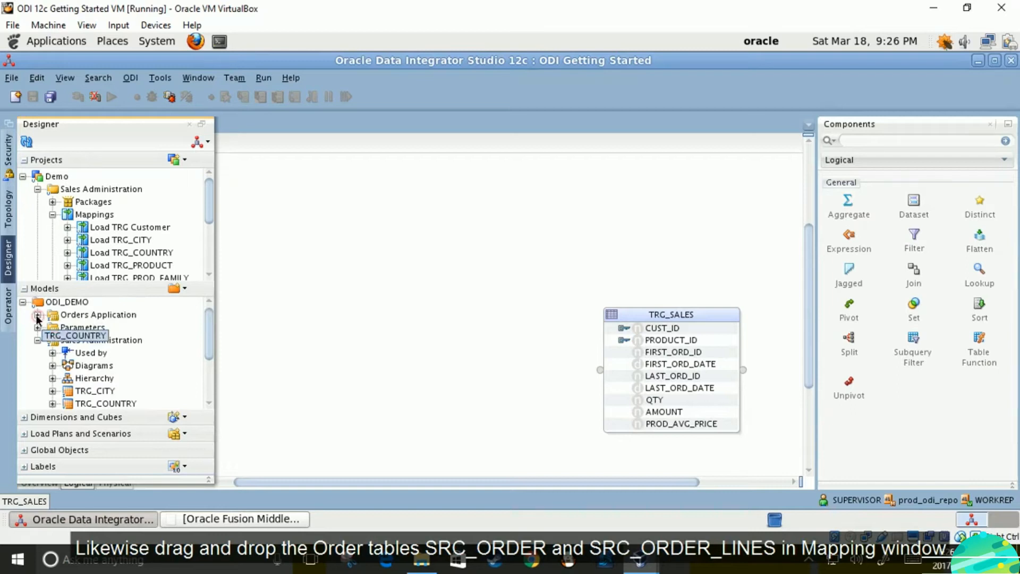
scroll(132, 351, "down", 2)
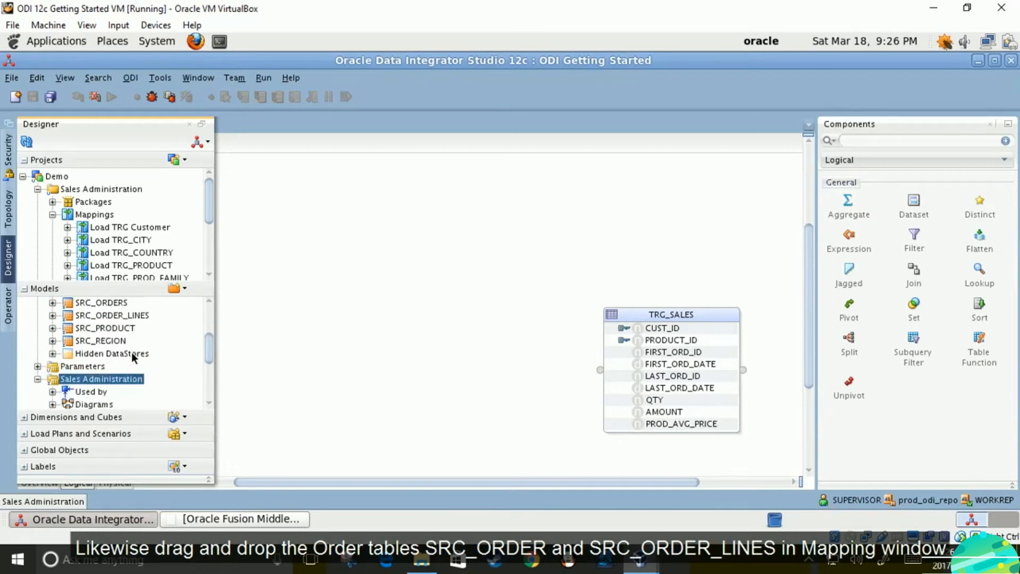
left_click_drag(101, 304, 286, 231)
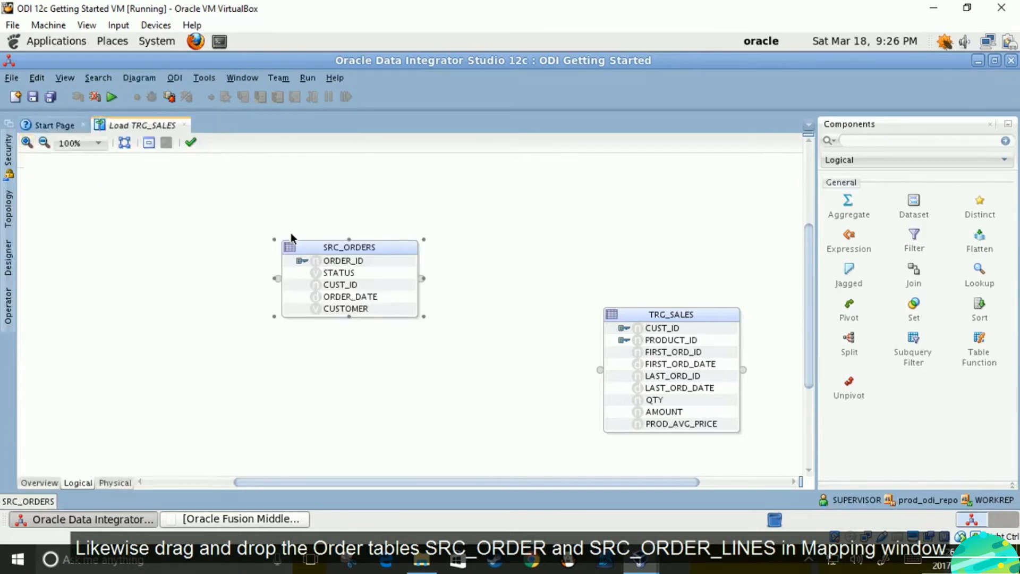
left_click(8, 258)
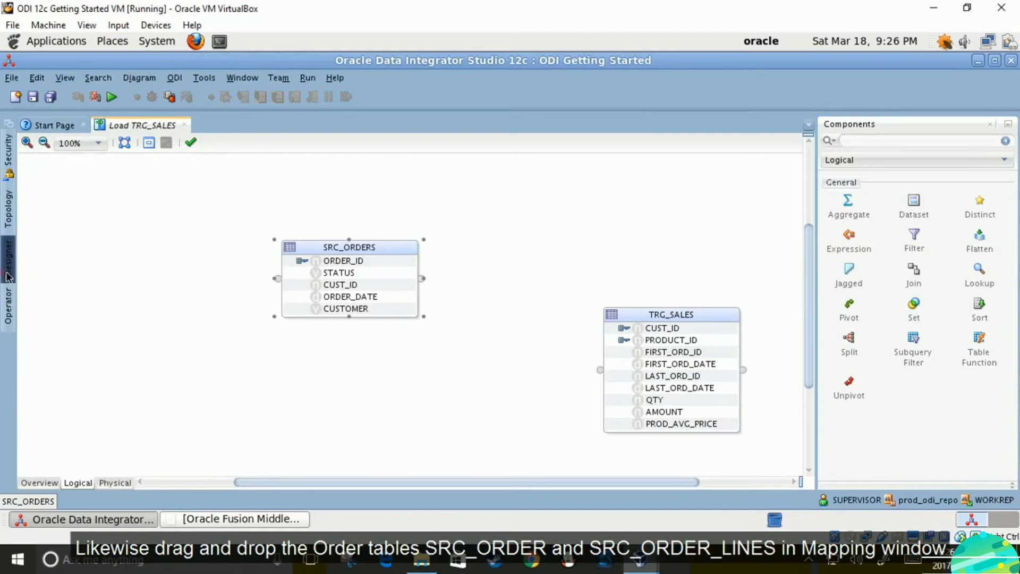
left_click_drag(79, 324, 333, 404)
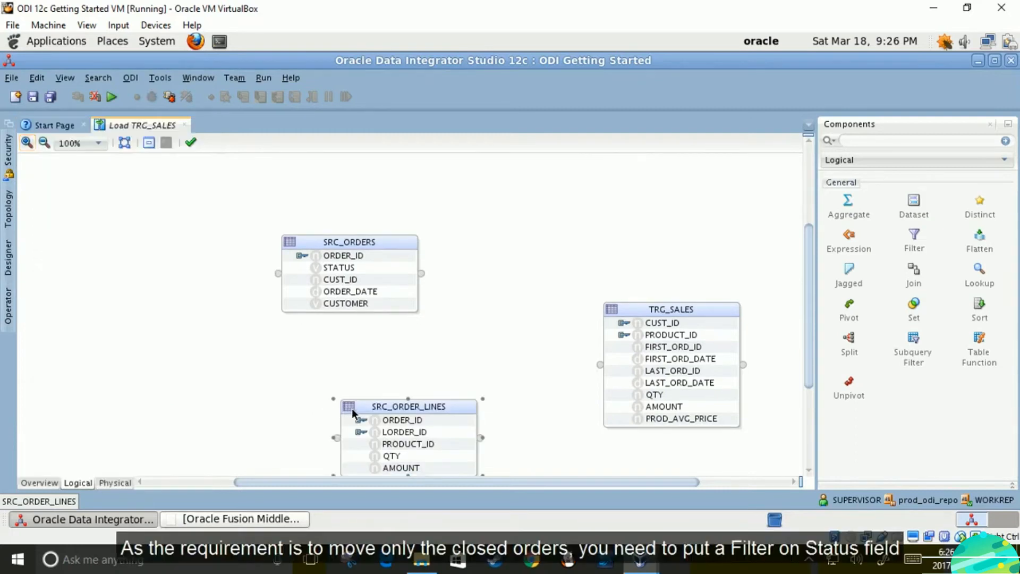
left_click_drag(368, 405, 324, 380)
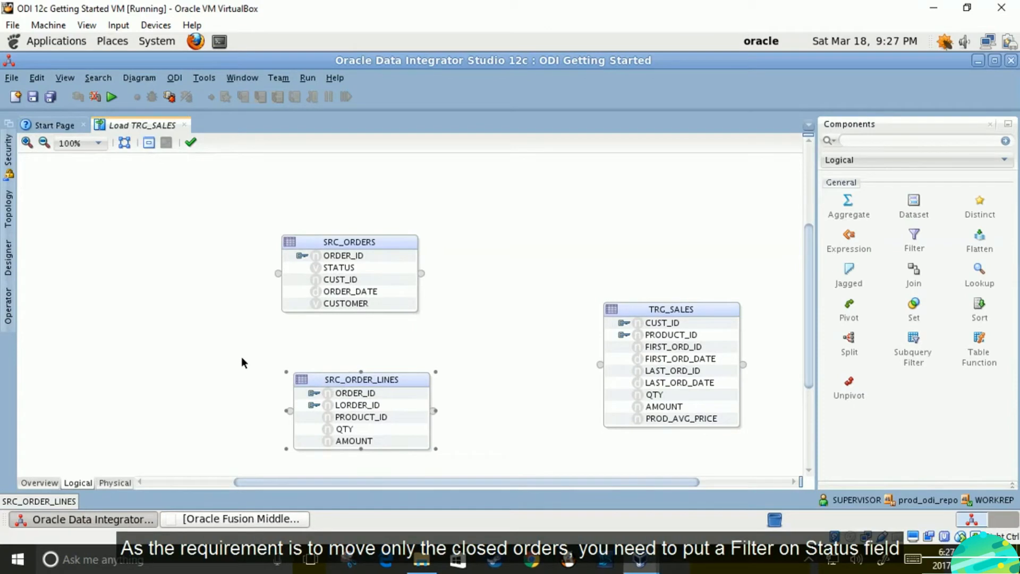
Create a filter from the STATUS field of SRC_ORDERS and open the filter's properties.
left_click(330, 267)
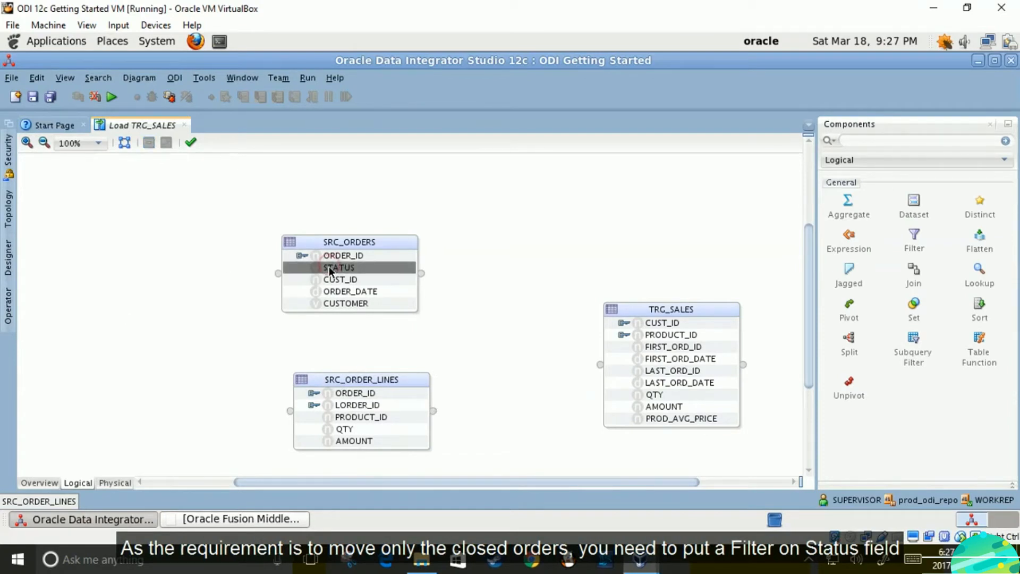
left_click_drag(330, 267, 483, 342)
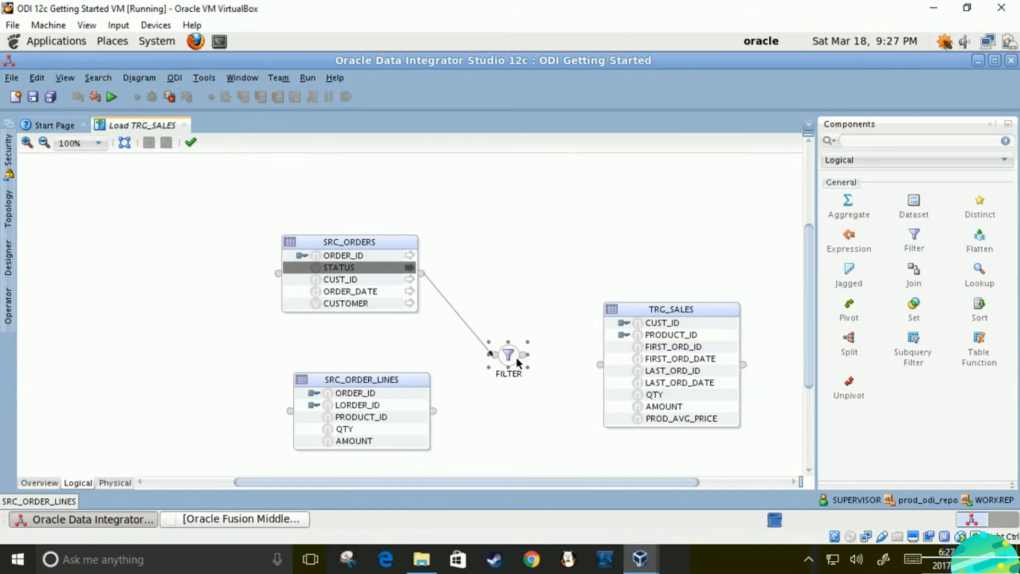
left_click(227, 79)
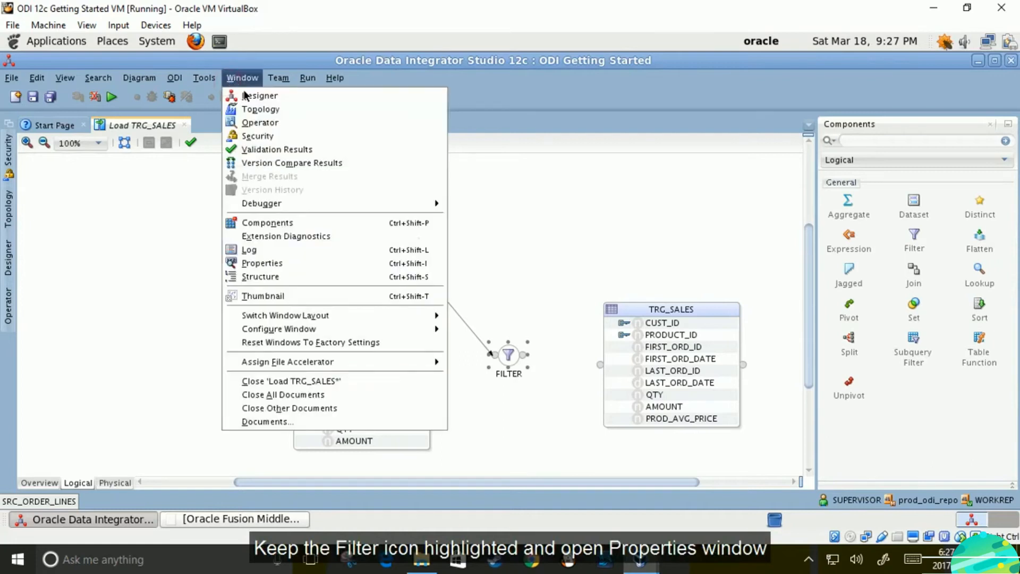
left_click(282, 261)
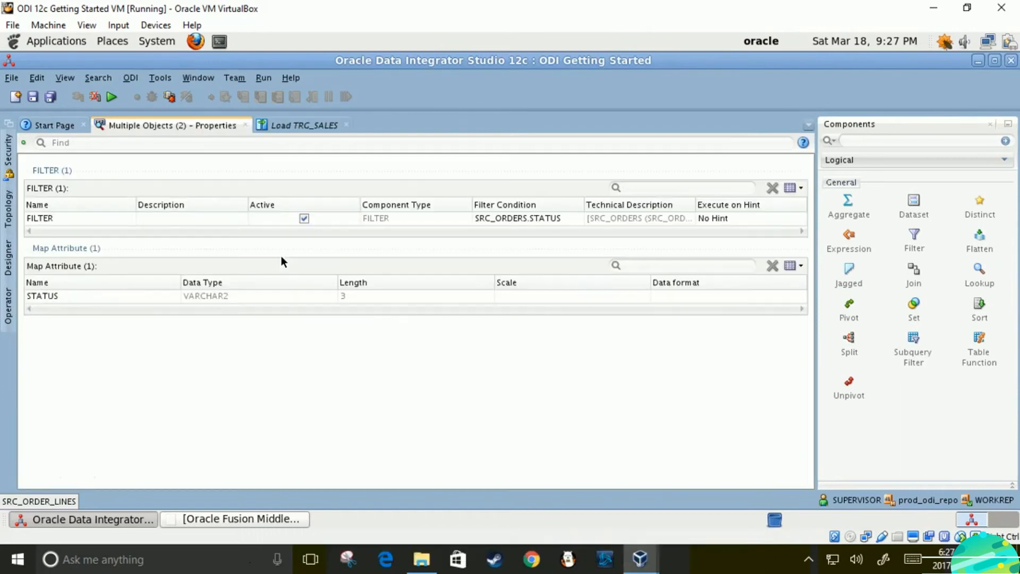
Enter SRC_ORDERS.STATUS='CLO' as the filter condition, and close the condition editor and the filter's properties.
left_click(531, 217)
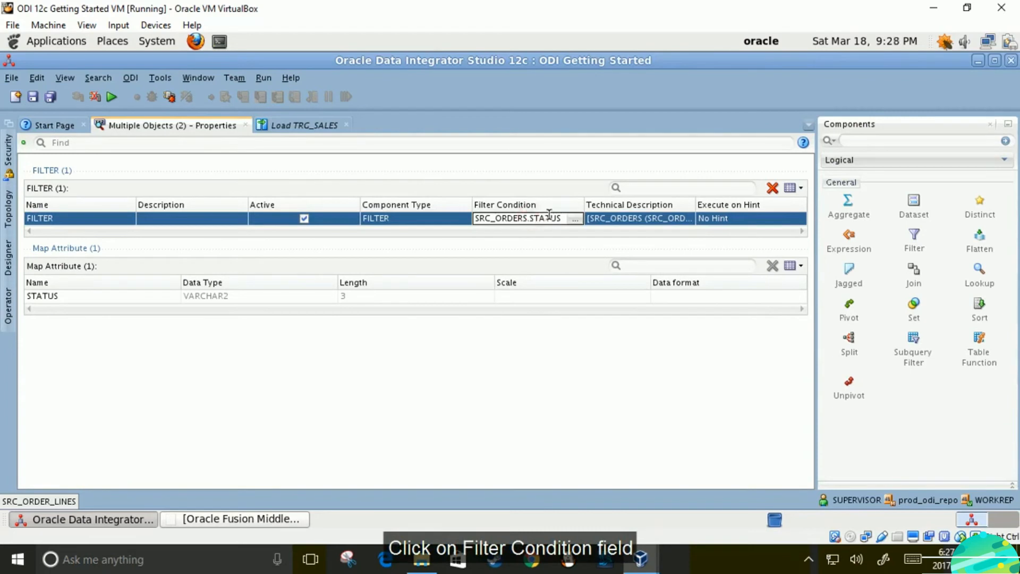
left_click(573, 219)
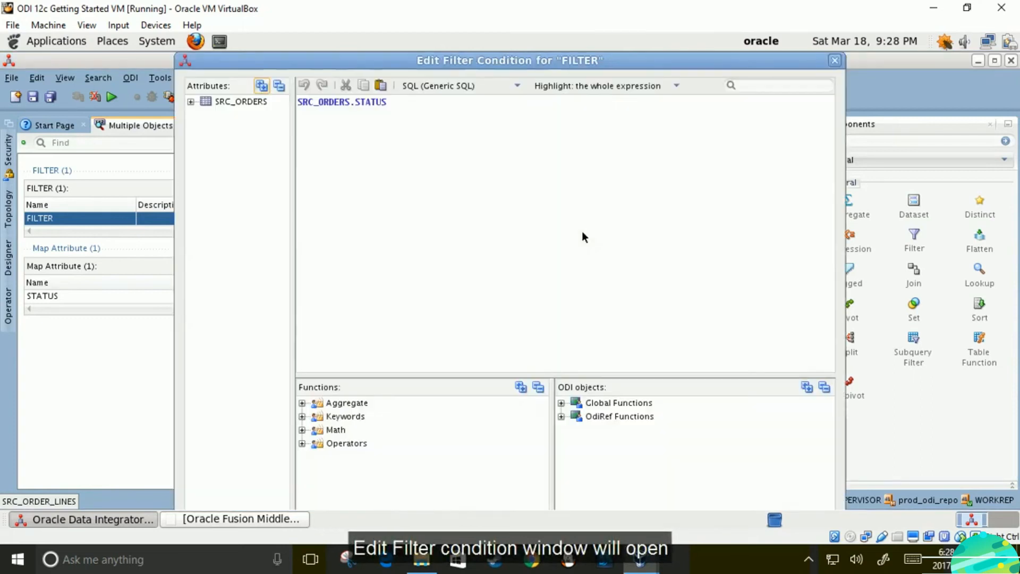
left_click(427, 110)
type("='")
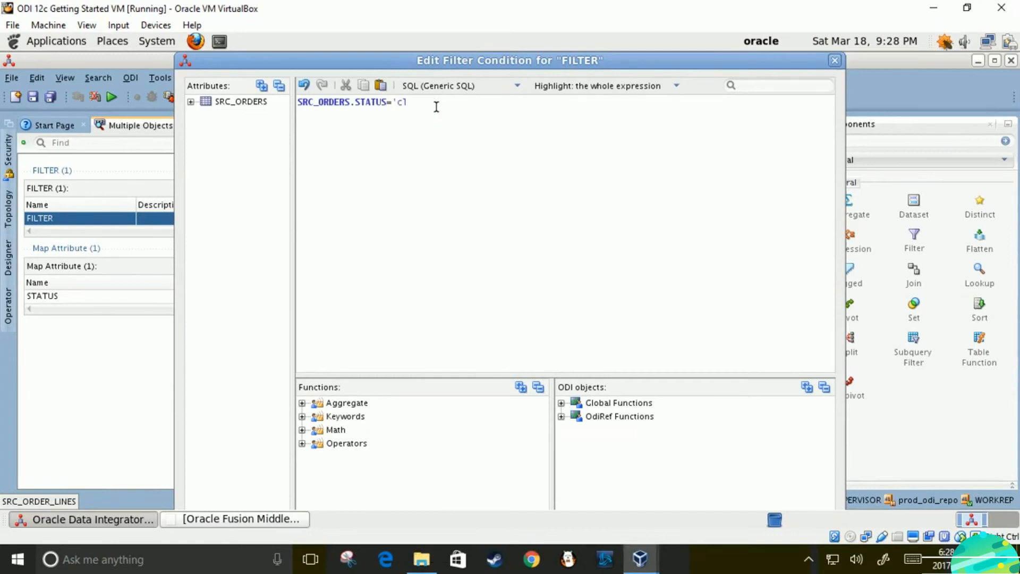
type("CL")
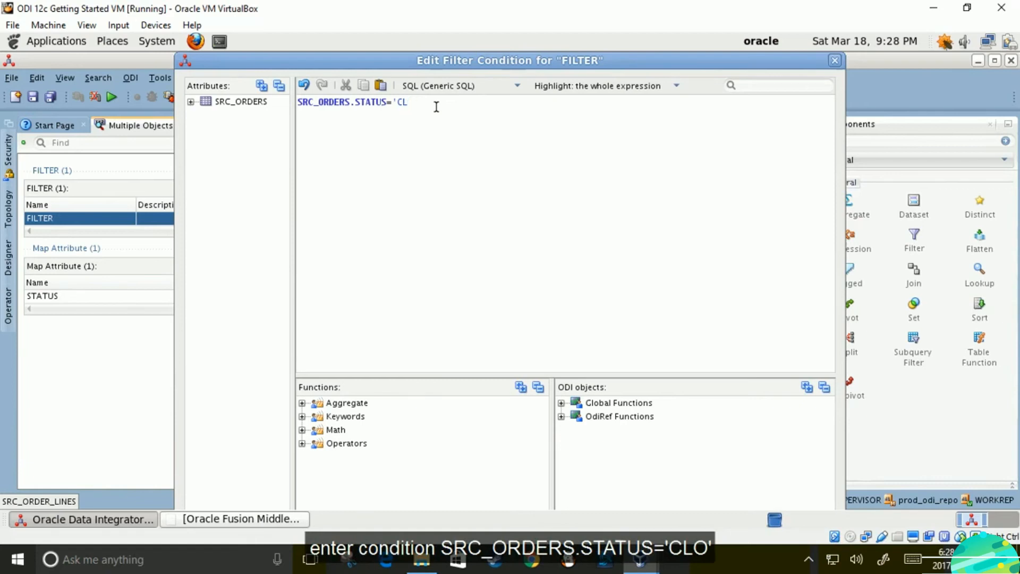
type("O'")
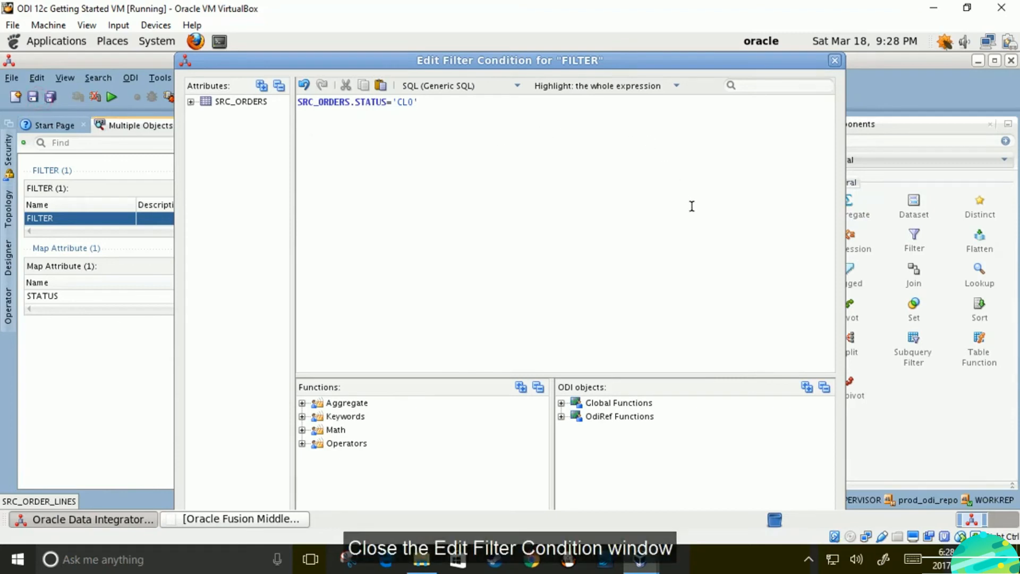
left_click_drag(629, 60, 633, 20)
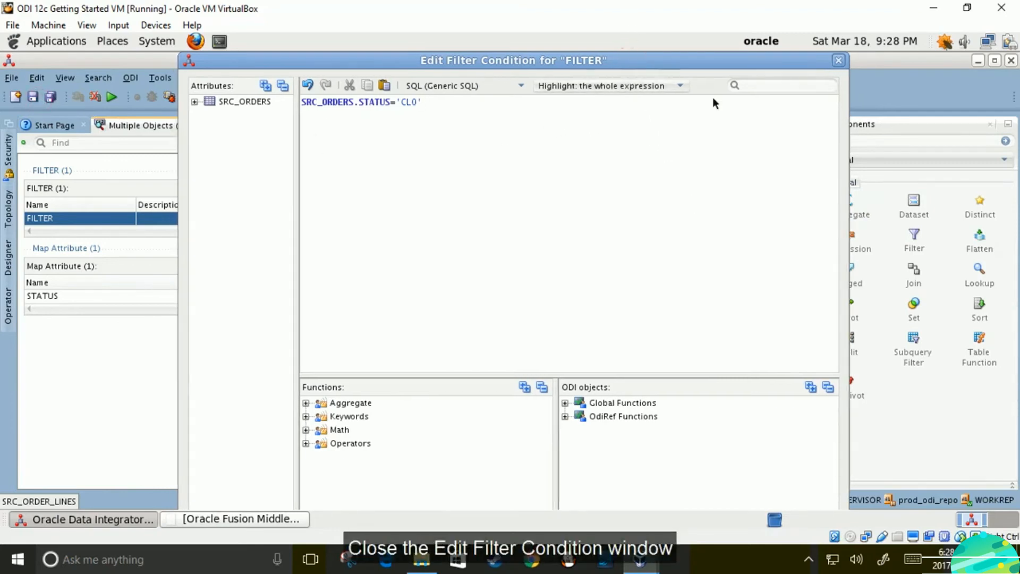
left_click(837, 59)
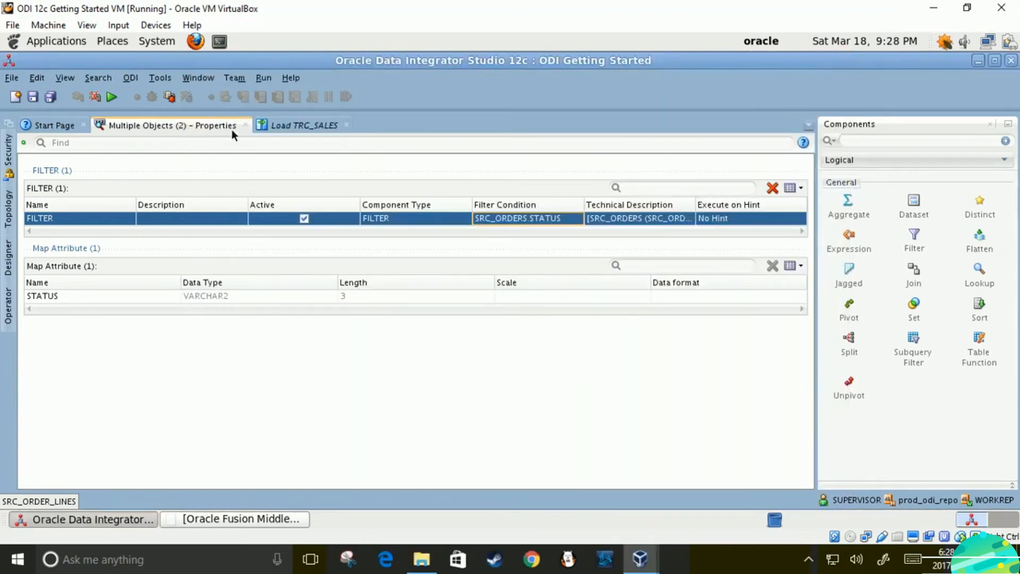
left_click(245, 124)
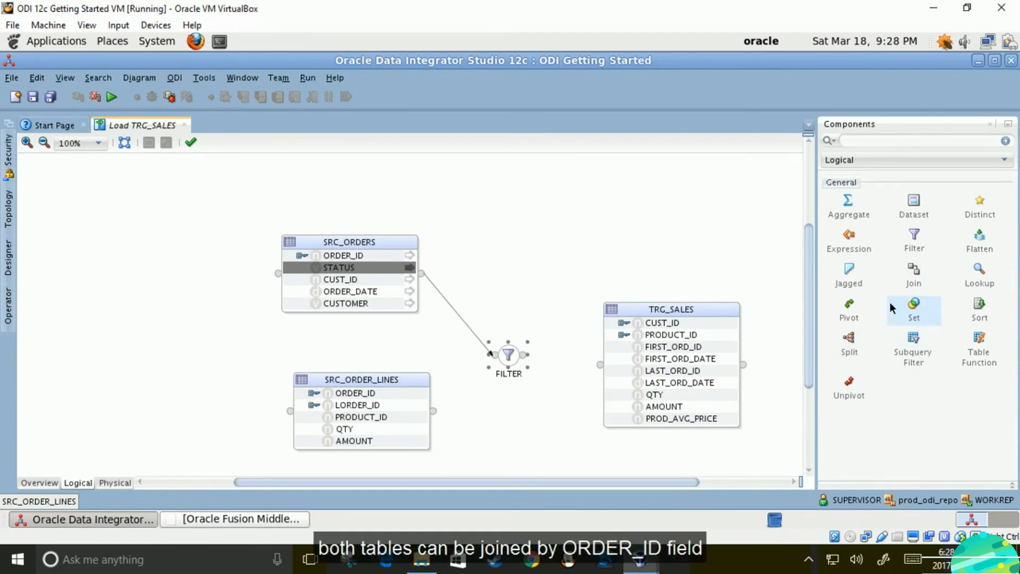
Place a Join component below the filter and connect the ORDER_ID fields of SRC_ORDERS and SRC_ORDER_LINES to it.
left_click_drag(917, 267, 512, 397)
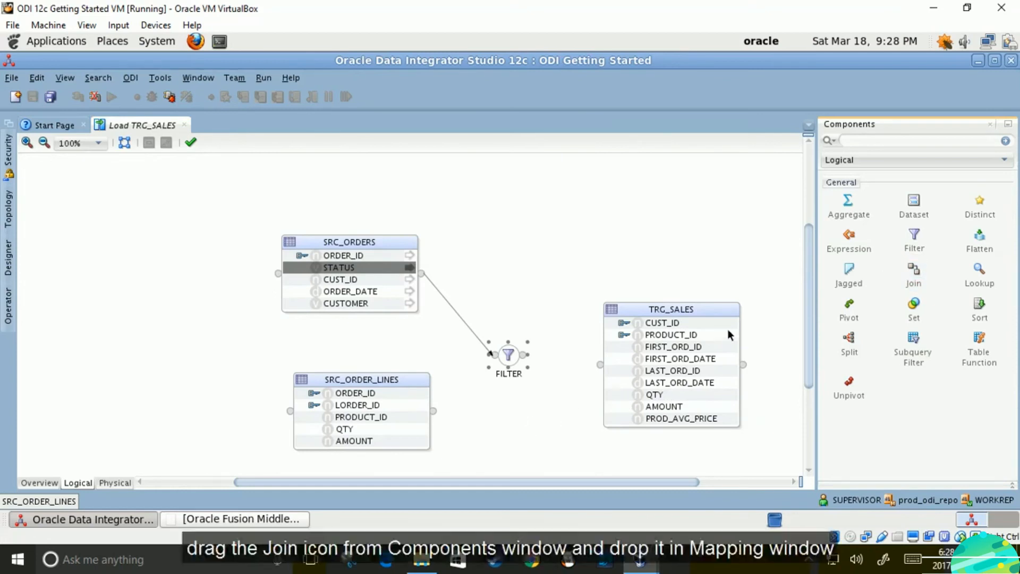
left_click_drag(912, 274, 501, 394)
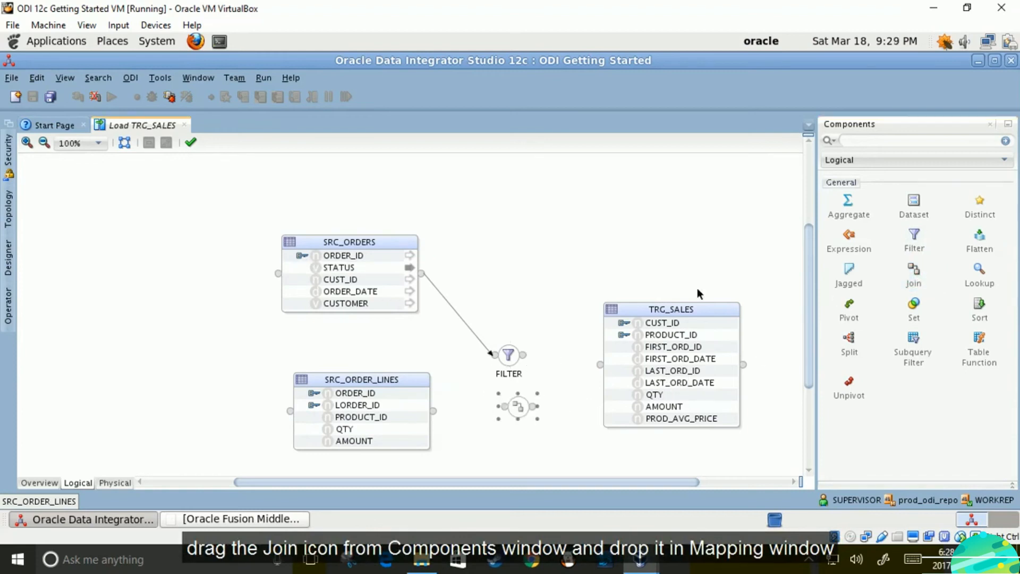
scroll(802, 268, "down", 2)
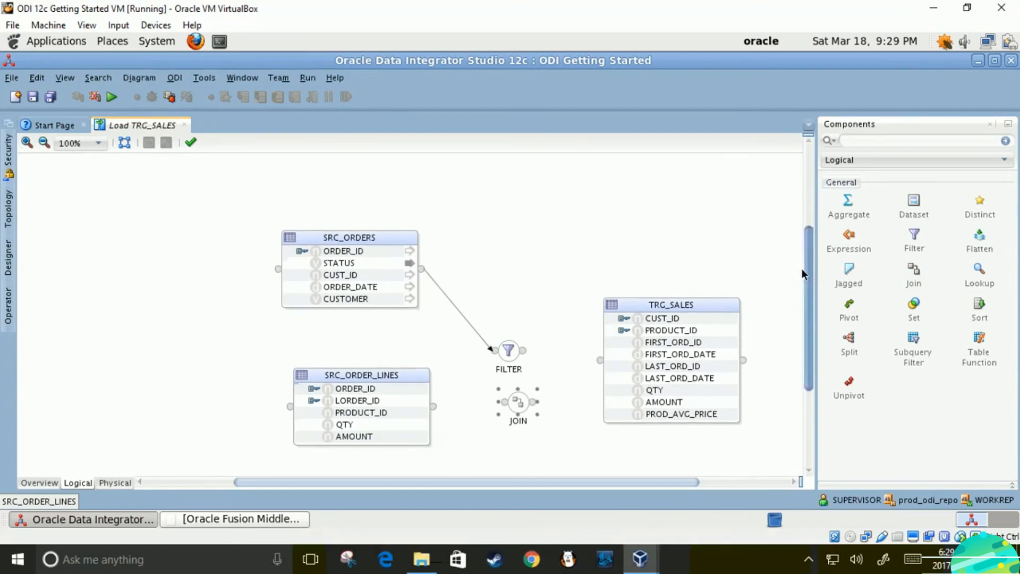
scroll(773, 288, "down", 2)
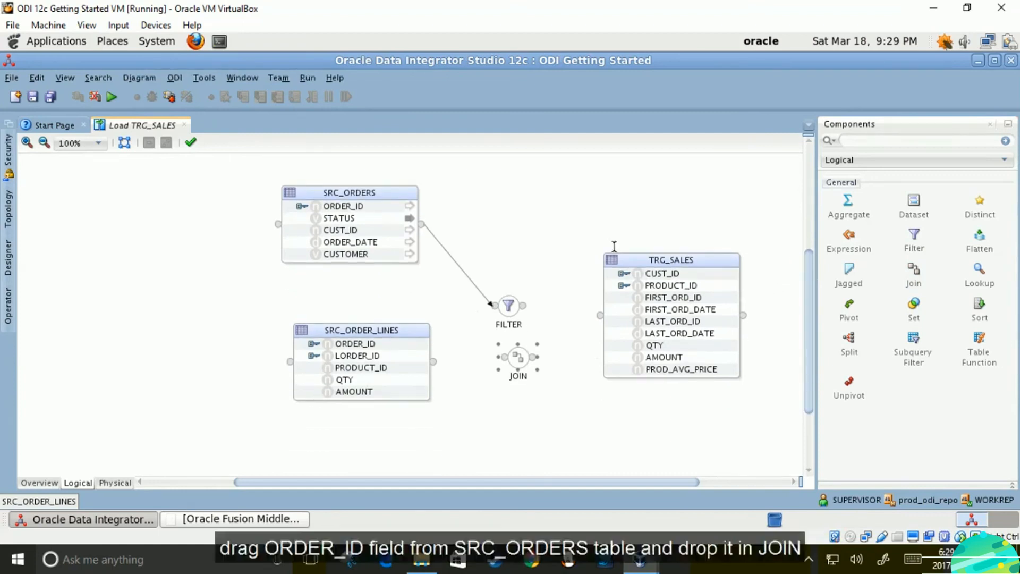
left_click_drag(349, 208, 523, 357)
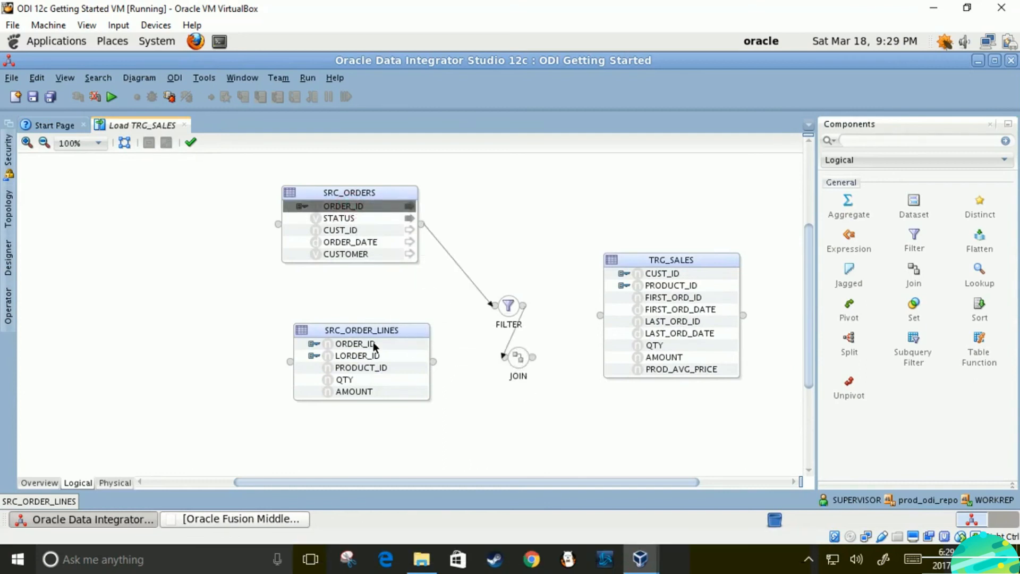
left_click_drag(369, 343, 514, 360)
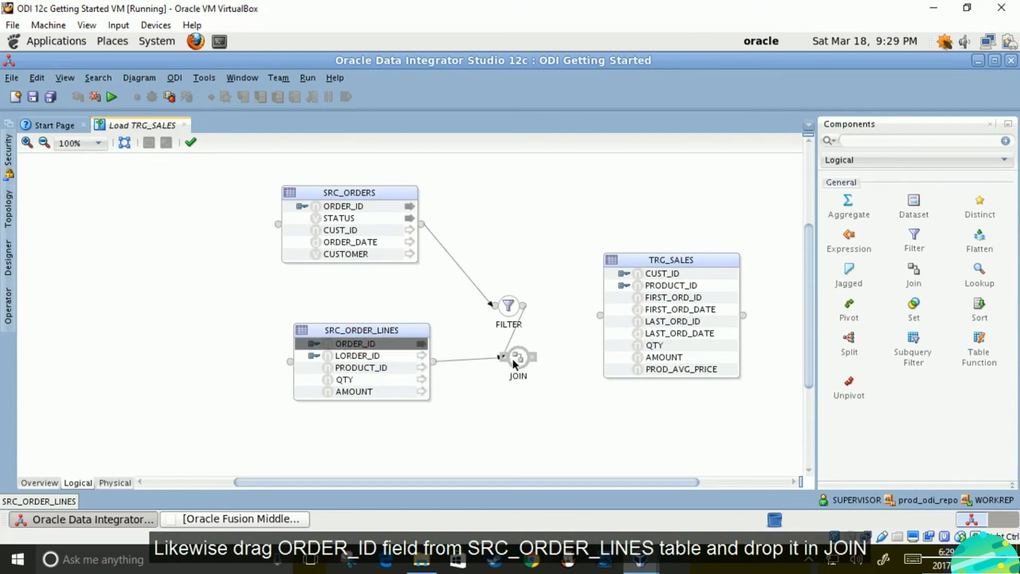
Review the join condition and join type in the join's properties, and return to the mapping diagram.
left_click(514, 357)
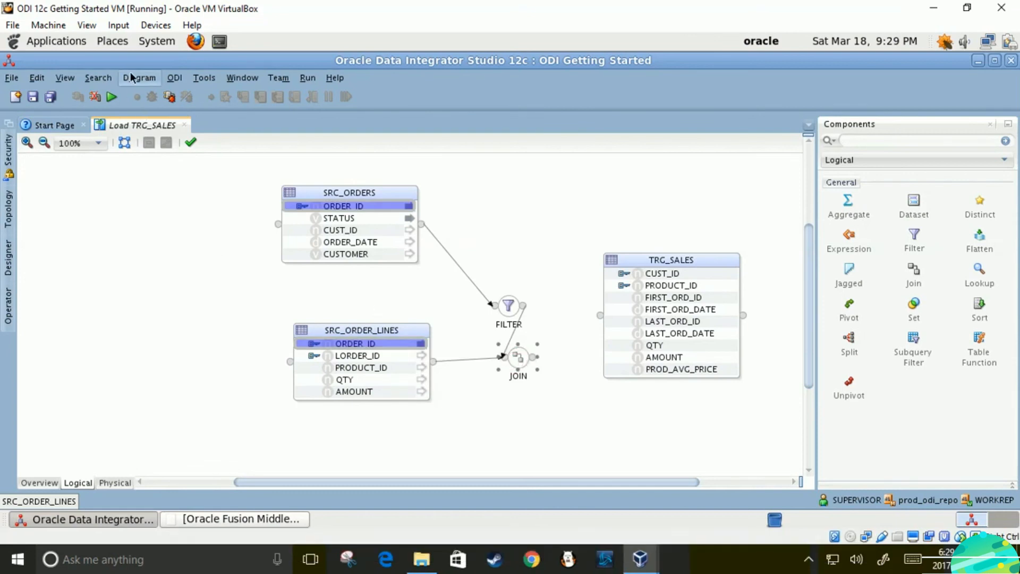
left_click(233, 80)
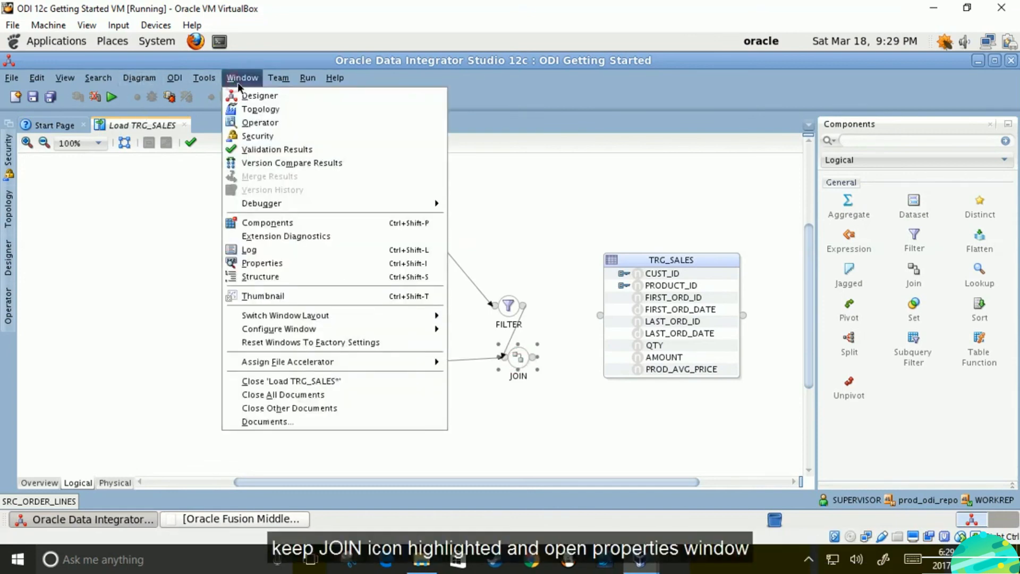
left_click(261, 262)
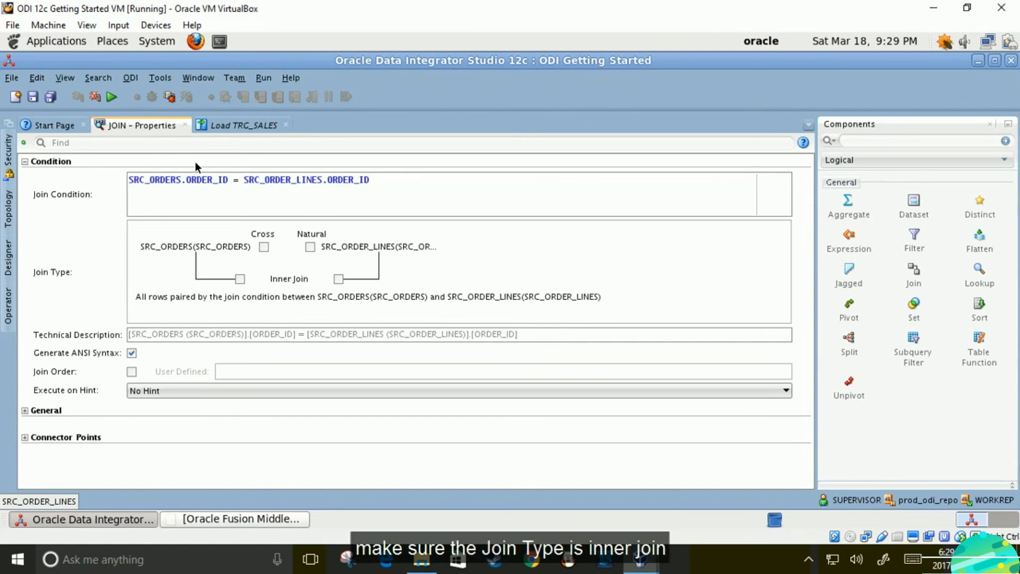
left_click(184, 125)
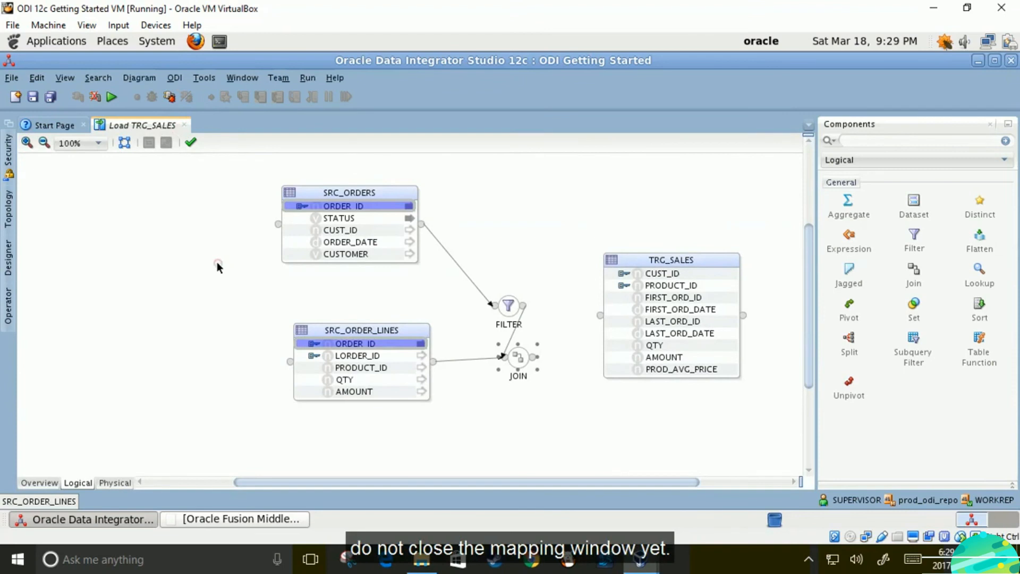
left_click(216, 262)
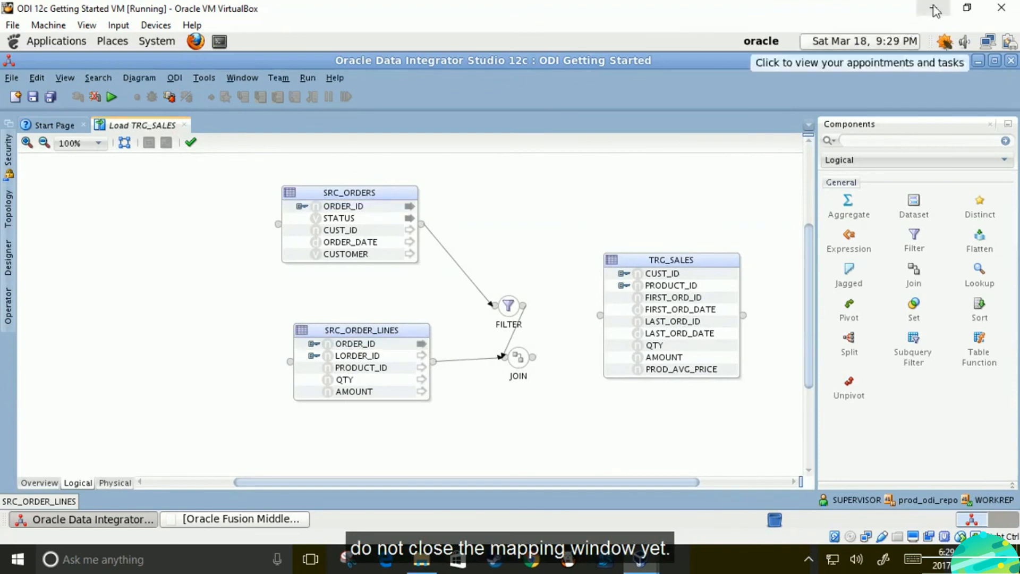